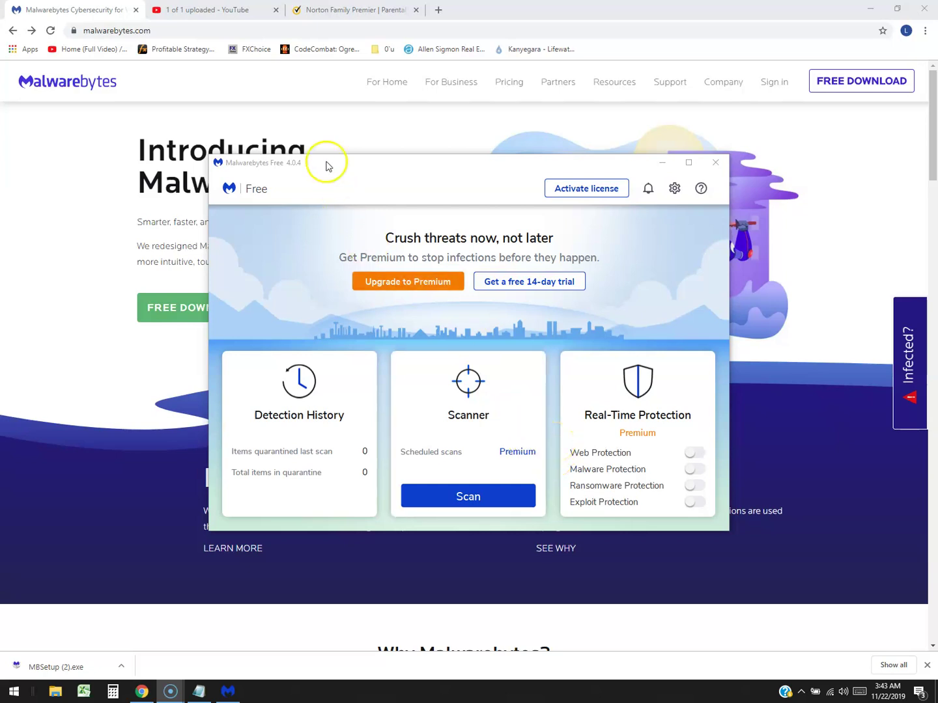
Step: Open the Custom Scan configuration from the Scanner card's Advanced scanners
{"action": "left_click_drag", "start_coordinate": [397, 165], "coordinate": [389, 163]}
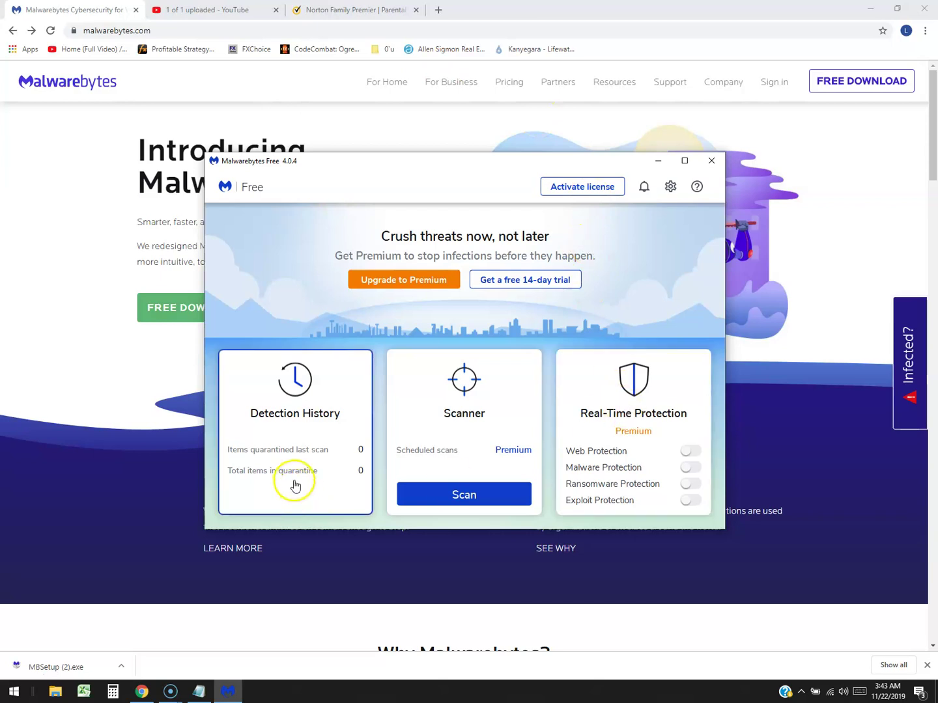
{"action": "left_click", "coordinate": [485, 373]}
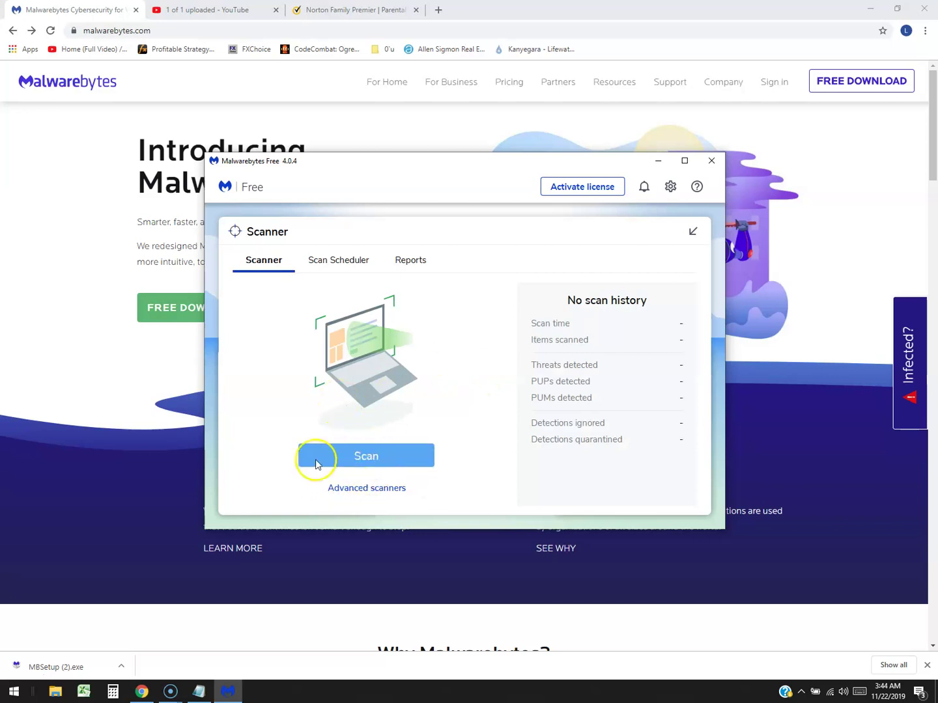
{"action": "left_click", "coordinate": [358, 489]}
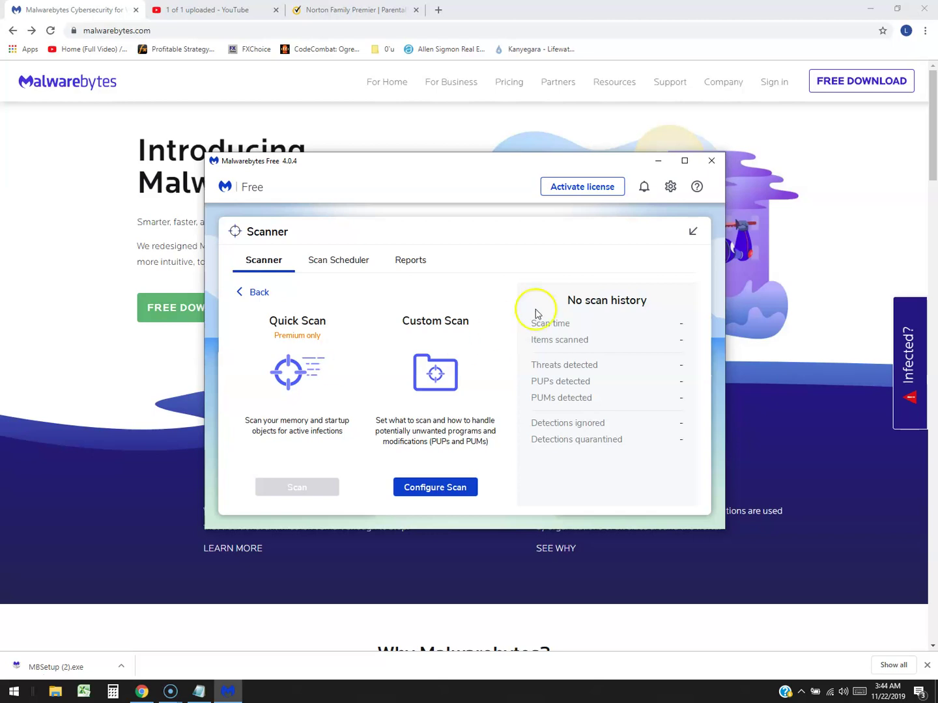
{"action": "left_click", "coordinate": [445, 487]}
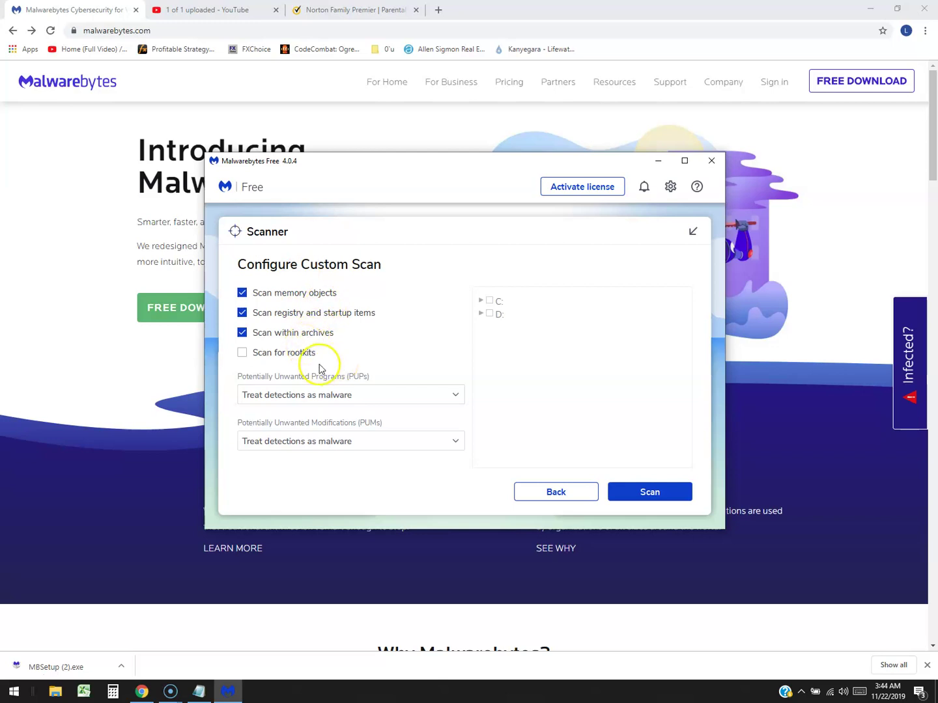
Step: Run a custom scan of drive C: with Scan for rootkits enabled, clearing the drive-selection error
{"action": "left_click", "coordinate": [284, 352]}
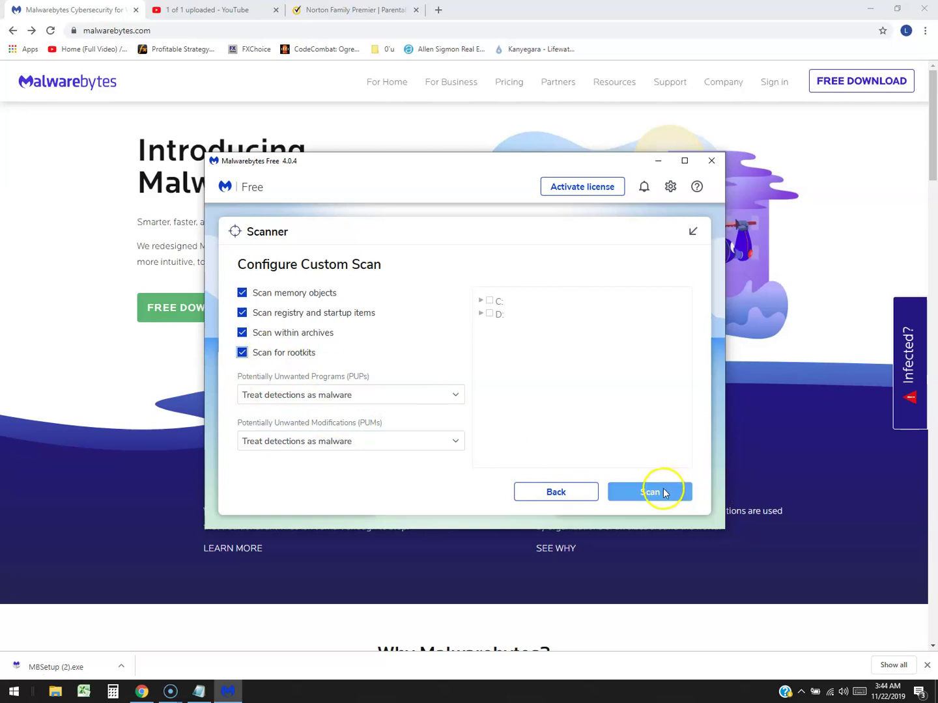
{"action": "left_click", "coordinate": [664, 493]}
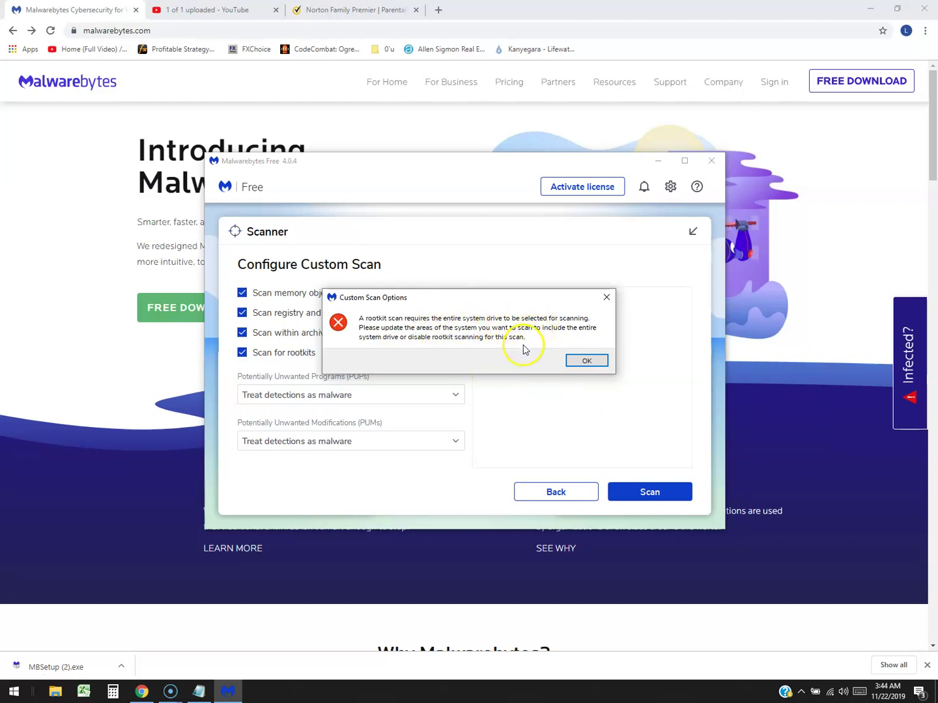
{"action": "left_click", "coordinate": [586, 360]}
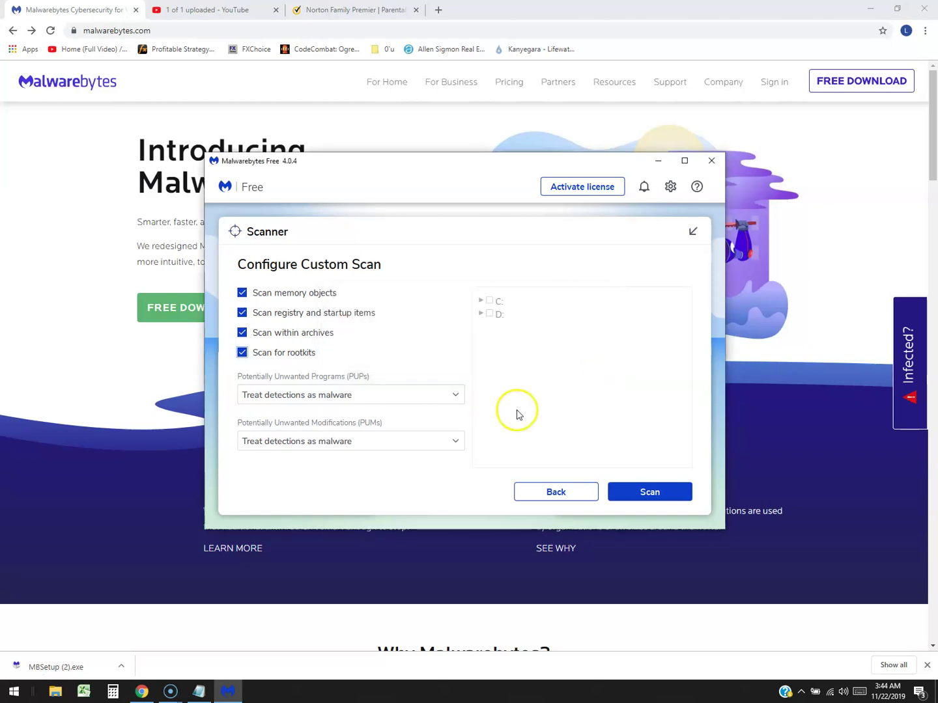
{"action": "left_click", "coordinate": [489, 301]}
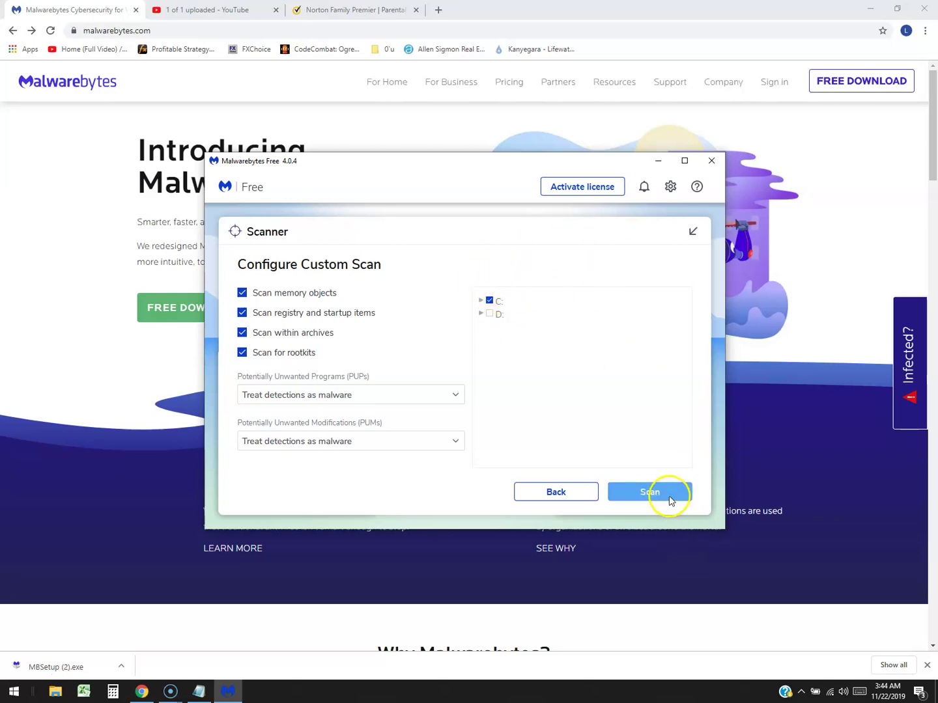
{"action": "left_click", "coordinate": [669, 493]}
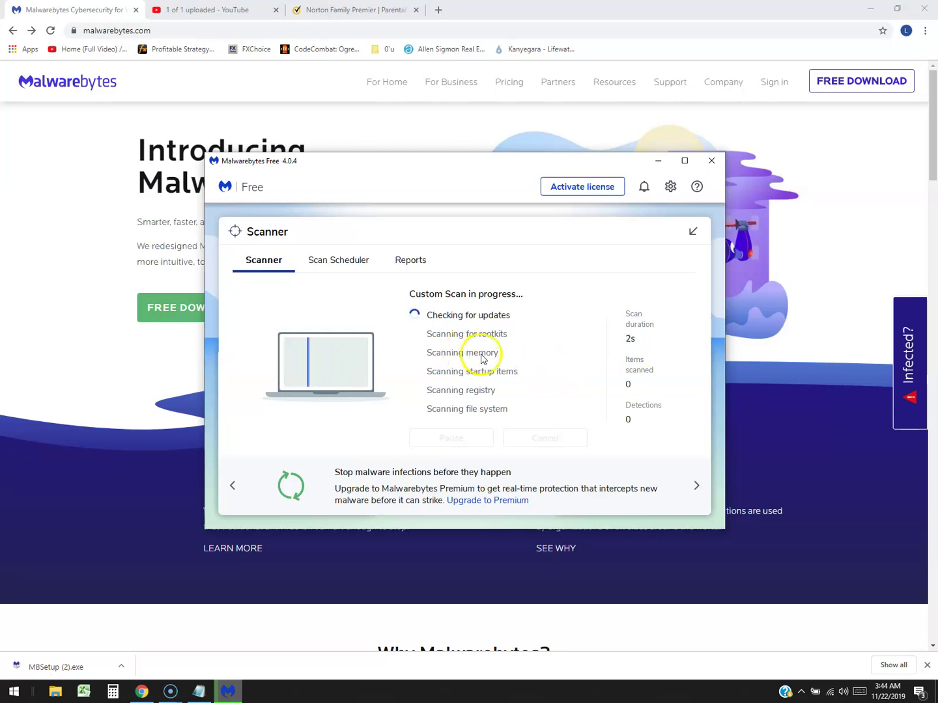
Step: Collapse the Scanner panel, then expand and collapse the Real-Time Protection card
{"action": "left_click", "coordinate": [693, 232]}
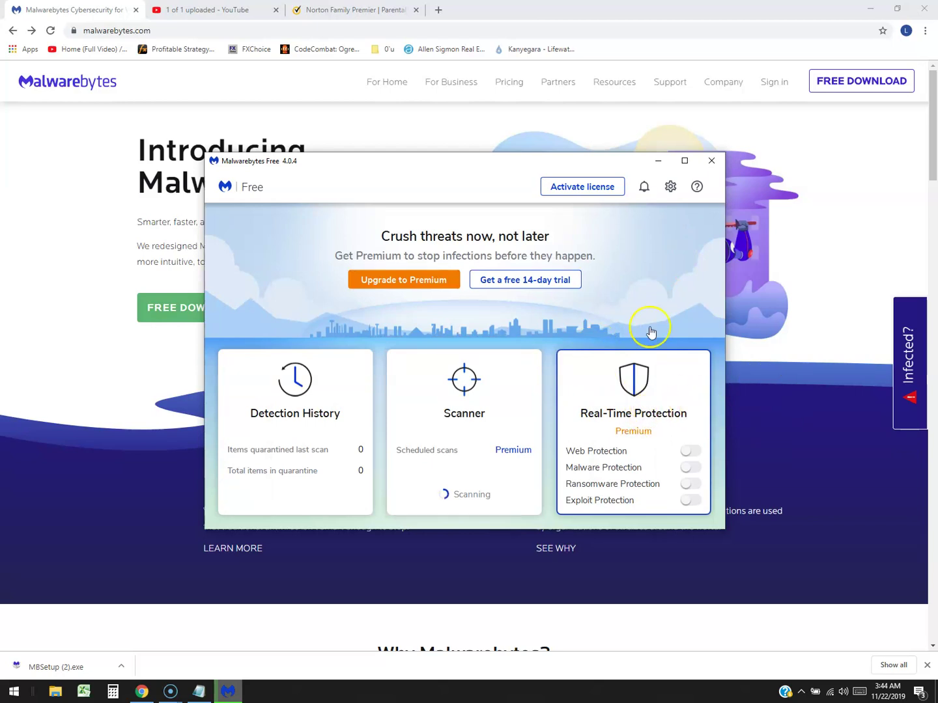
{"action": "left_click", "coordinate": [656, 384]}
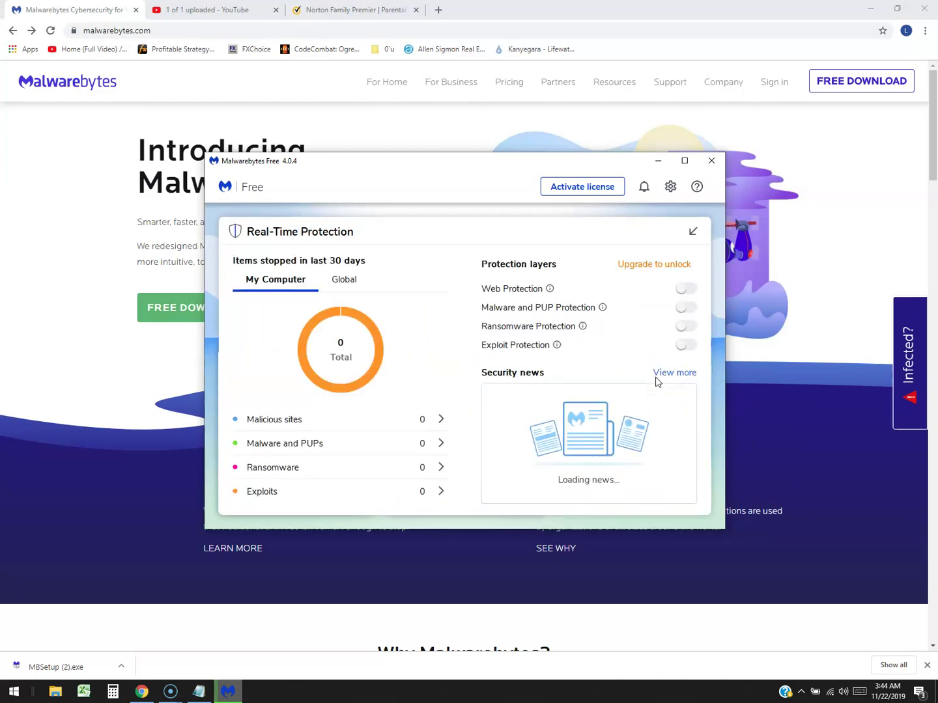
{"action": "left_click", "coordinate": [693, 231]}
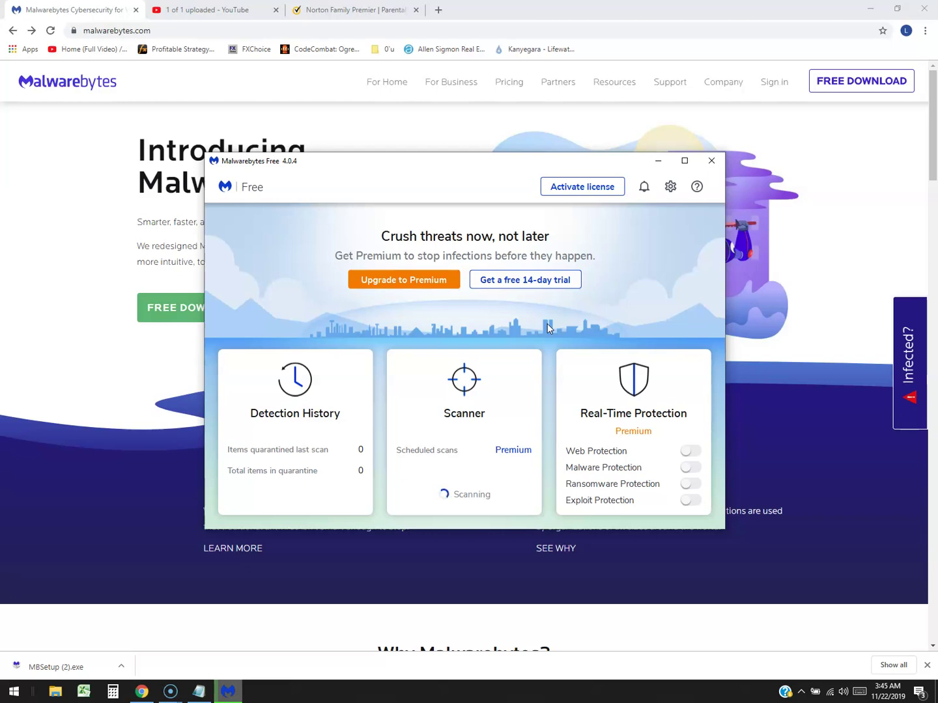
Step: Open Settings and scroll through the General tab options
{"action": "left_click", "coordinate": [672, 186]}
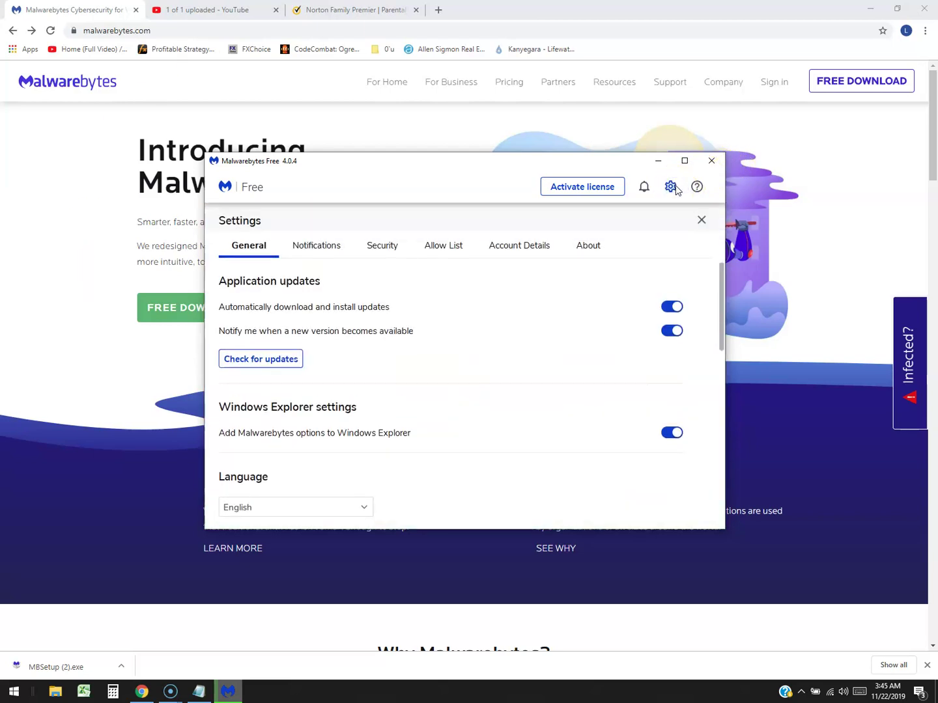
{"action": "scroll", "coordinate": [550, 325], "scroll_direction": "down", "scroll_amount": 3}
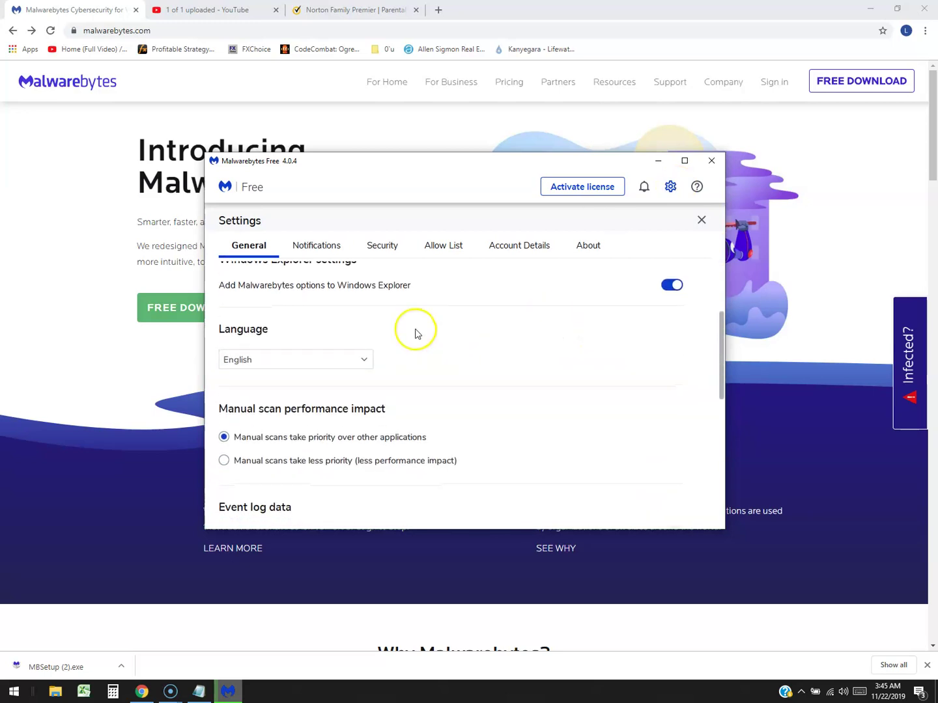
{"action": "scroll", "coordinate": [430, 334], "scroll_direction": "up", "scroll_amount": 2}
{"action": "scroll", "coordinate": [431, 332], "scroll_direction": "down", "scroll_amount": 2}
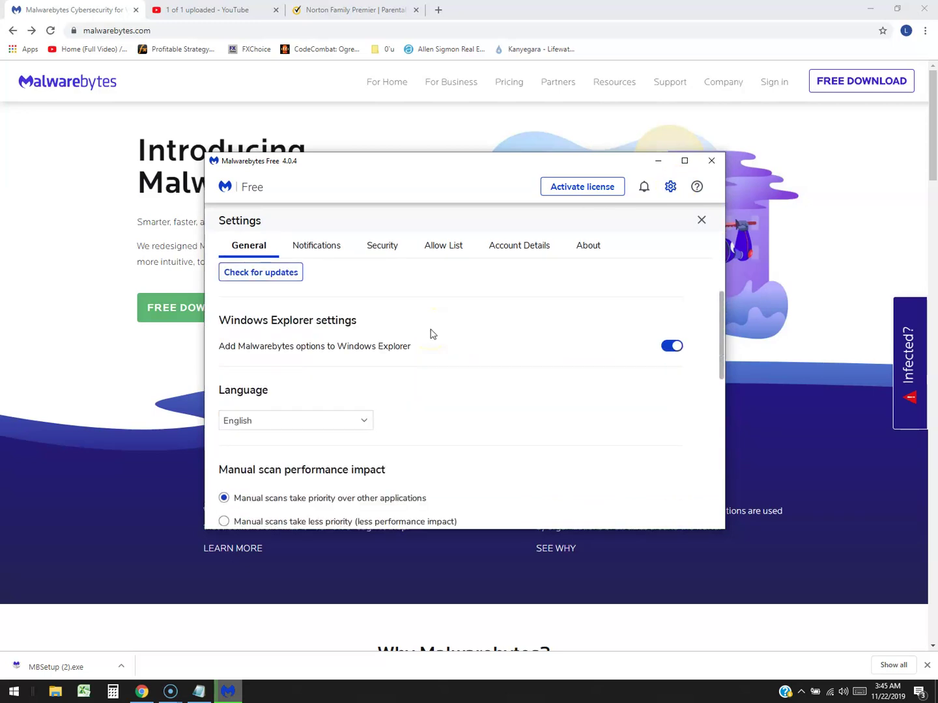
{"action": "scroll", "coordinate": [502, 333], "scroll_direction": "up", "scroll_amount": 2}
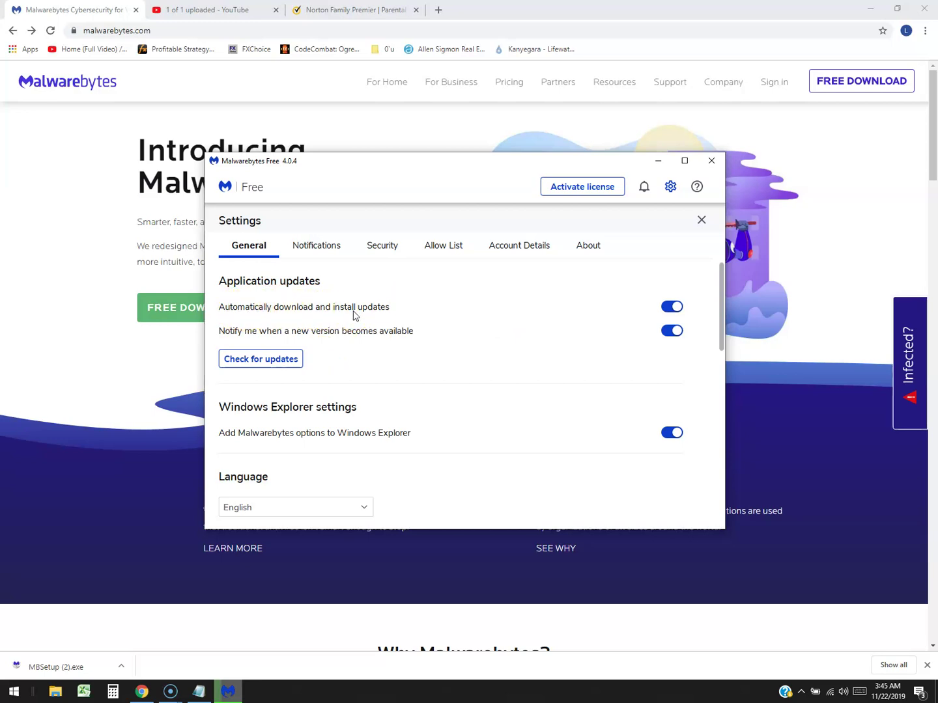
{"action": "scroll", "coordinate": [356, 323], "scroll_direction": "down", "scroll_amount": 10}
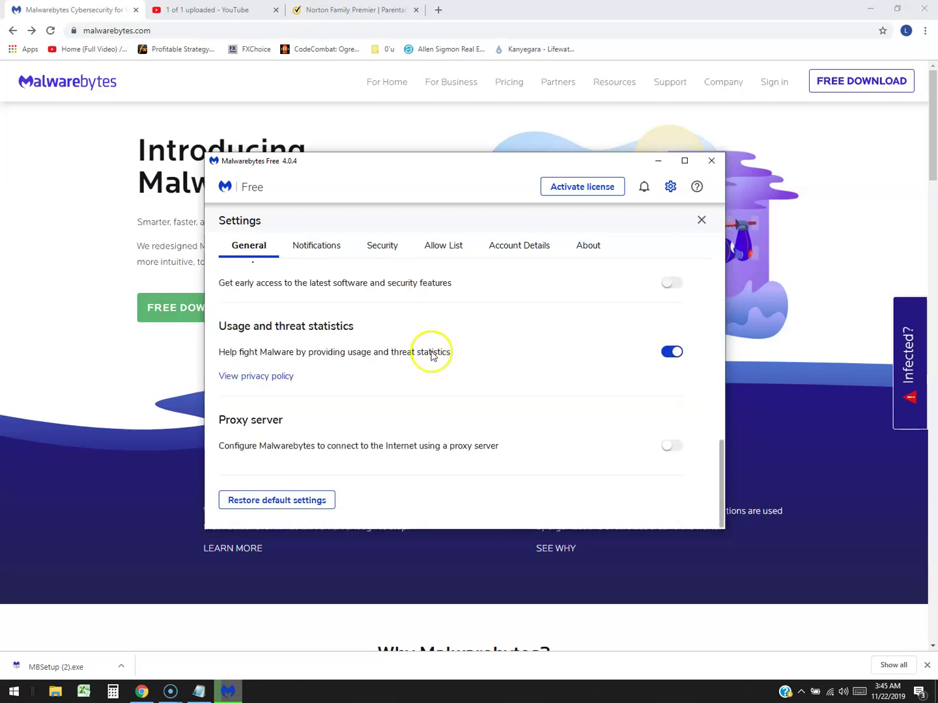
{"action": "scroll", "coordinate": [430, 356], "scroll_direction": "up", "scroll_amount": 10}
{"action": "scroll", "coordinate": [442, 359], "scroll_direction": "down", "scroll_amount": 4}
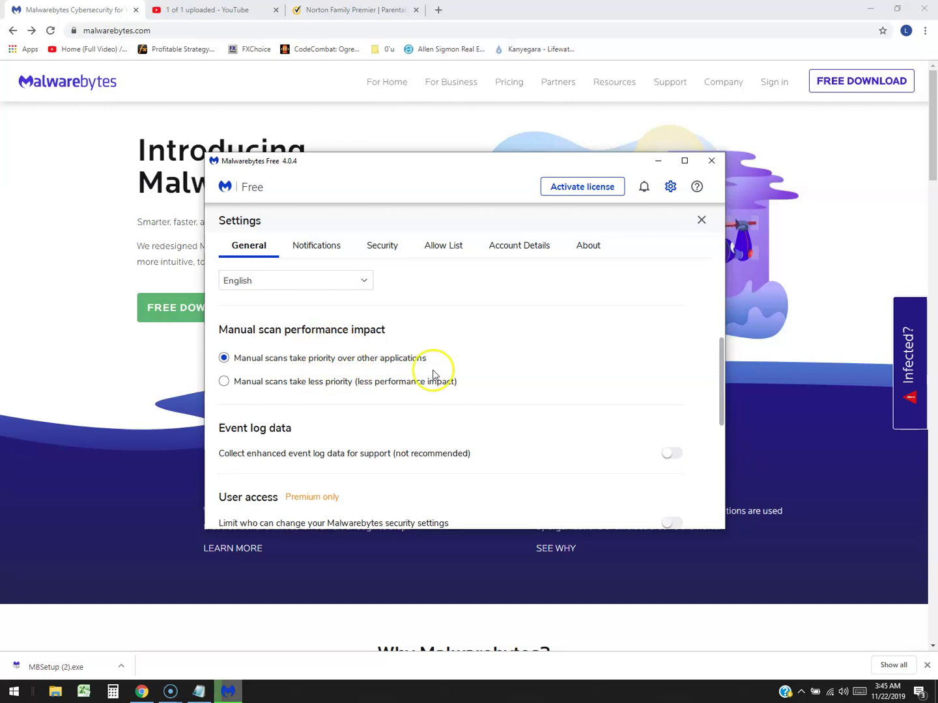
{"action": "scroll", "coordinate": [436, 373], "scroll_direction": "down", "scroll_amount": 3}
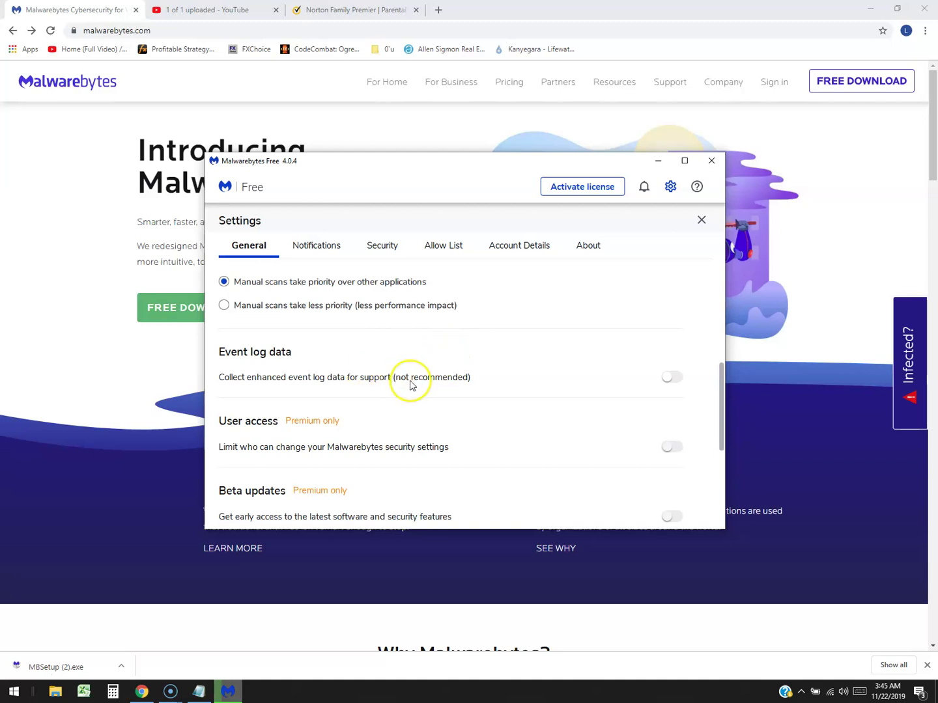
{"action": "scroll", "coordinate": [410, 384], "scroll_direction": "down", "scroll_amount": 3}
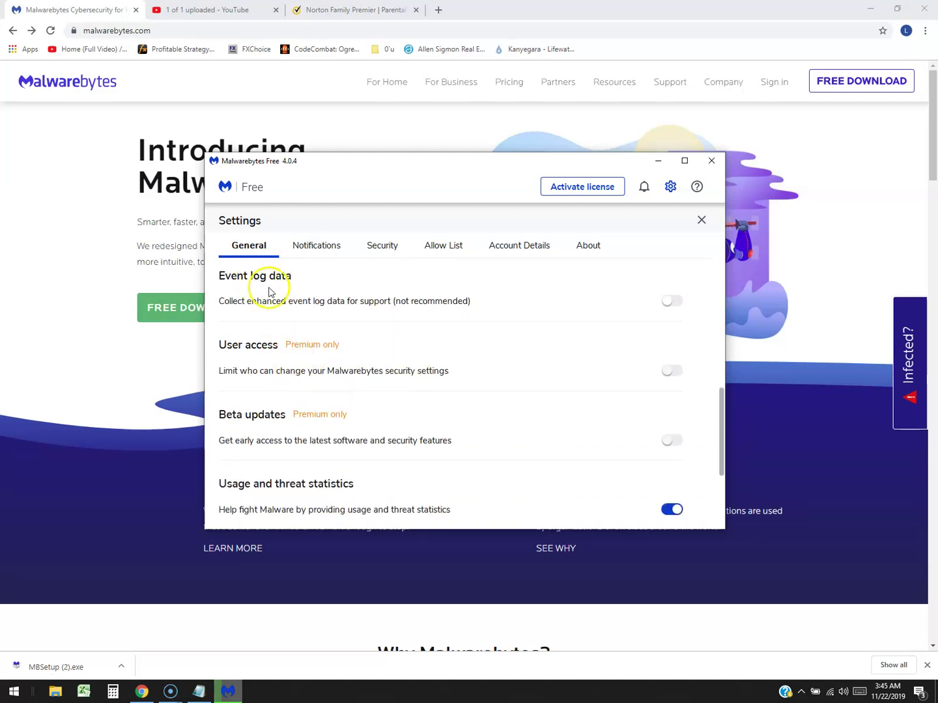
{"action": "scroll", "coordinate": [280, 355], "scroll_direction": "down", "scroll_amount": 6}
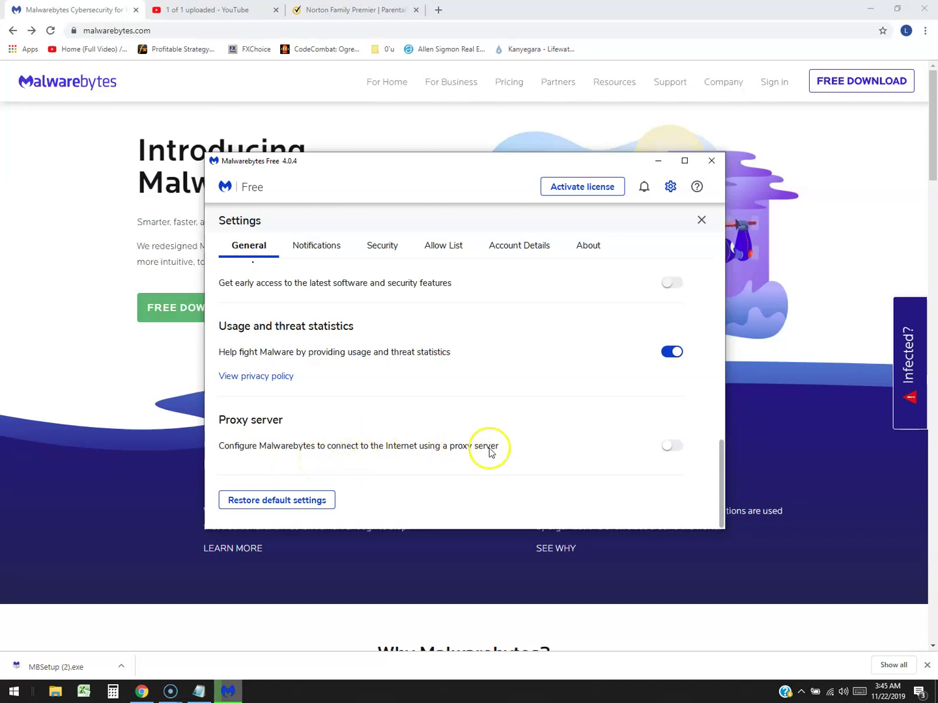
Step: Toggle the Proxy server option on and off, leaving it disabled
{"action": "left_click", "coordinate": [670, 444]}
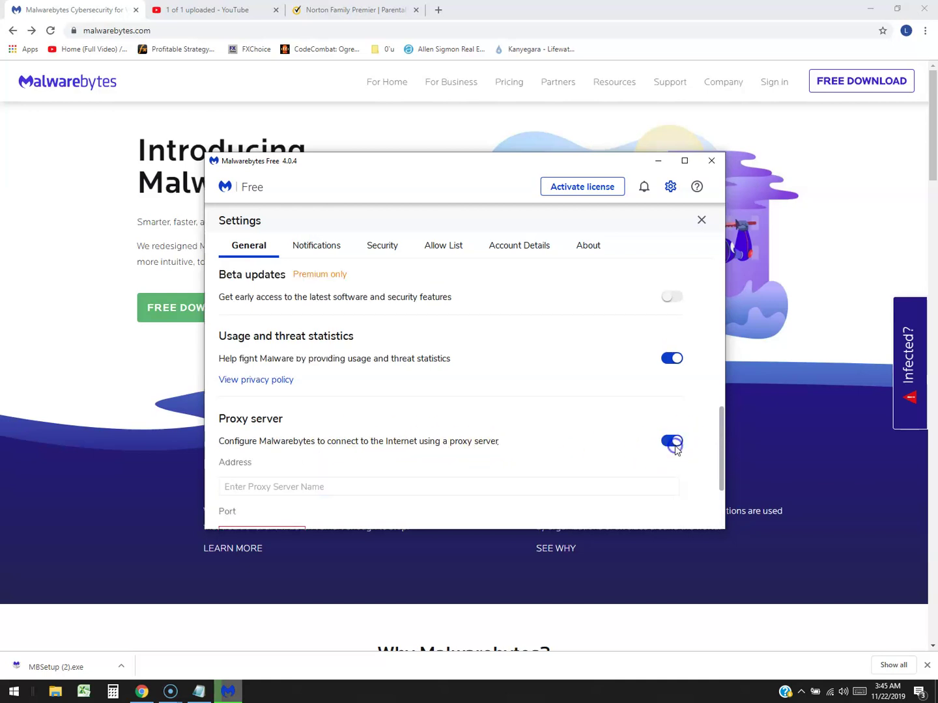
{"action": "left_click", "coordinate": [670, 442]}
{"action": "left_click", "coordinate": [671, 453]}
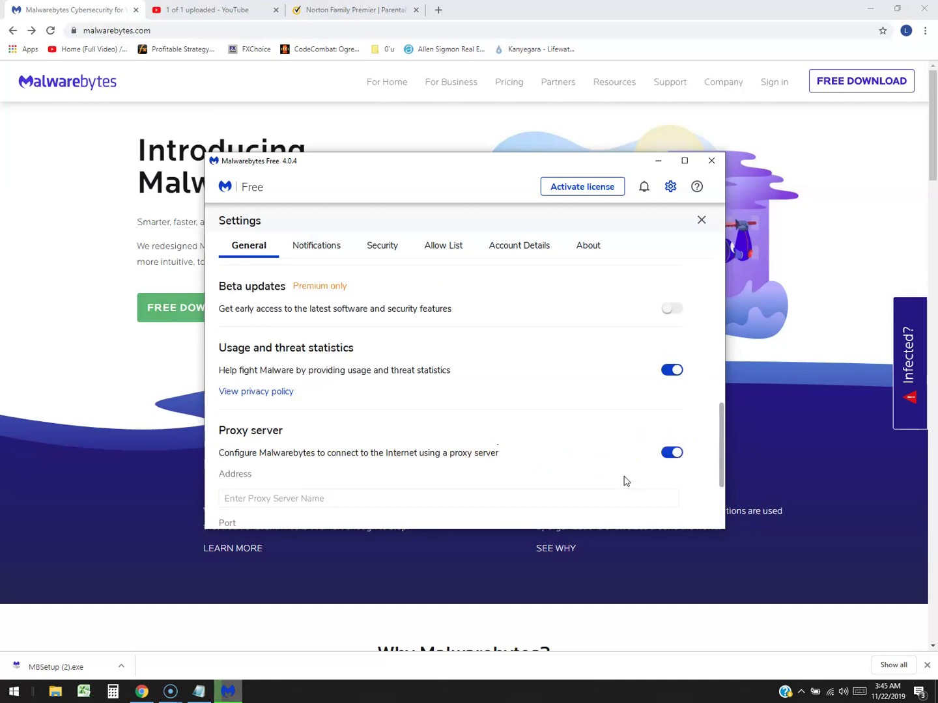
{"action": "left_click", "coordinate": [673, 452]}
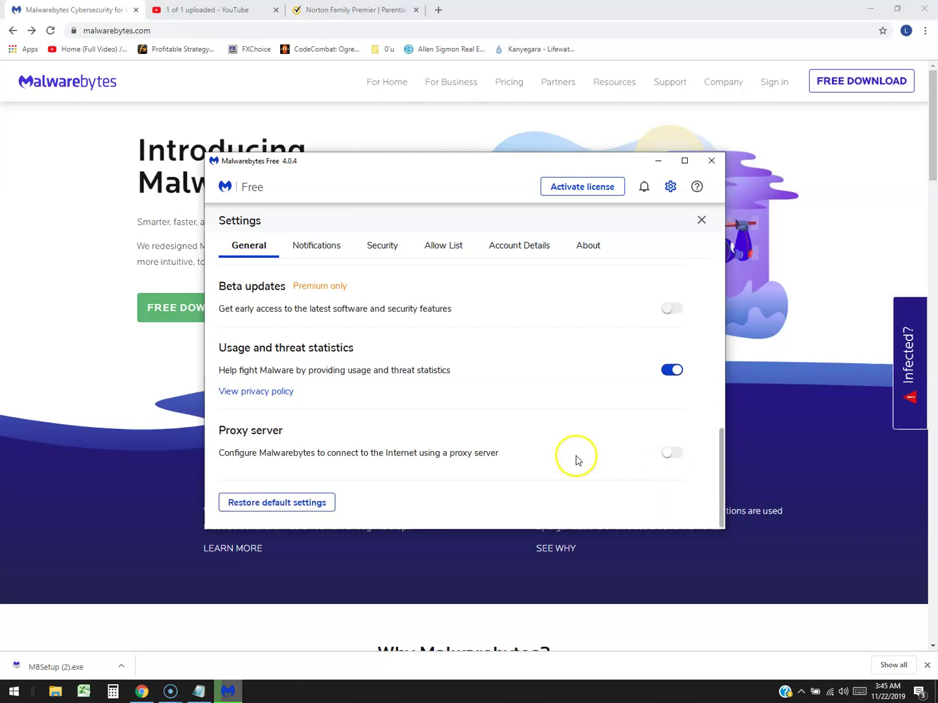
{"action": "scroll", "coordinate": [437, 466], "scroll_direction": "up", "scroll_amount": 10}
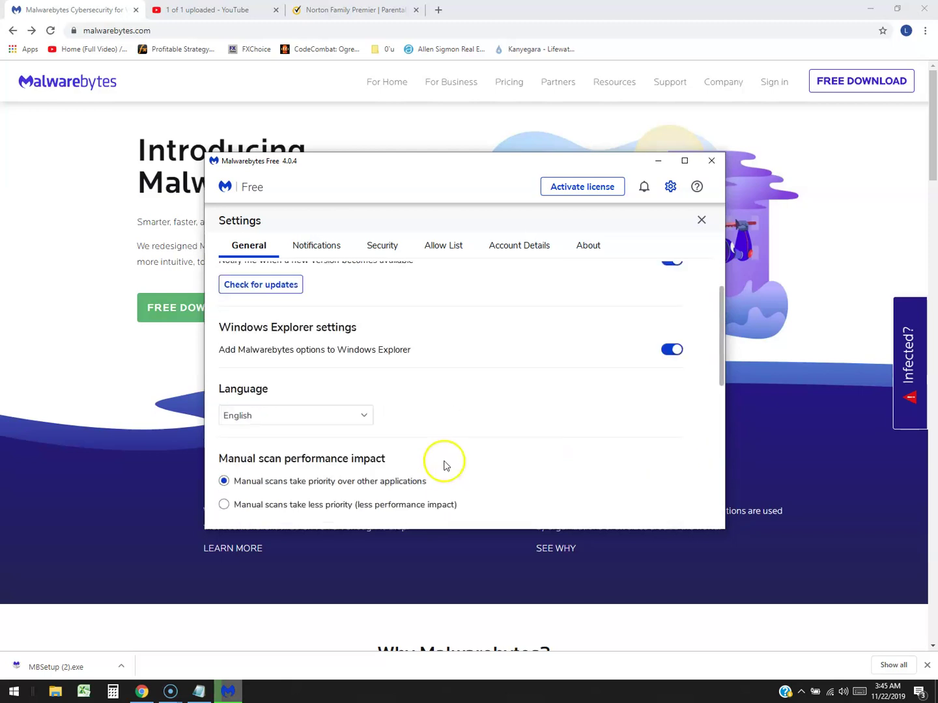
Step: View the Notifications tab, then the Security tab in Settings
{"action": "left_click", "coordinate": [325, 249]}
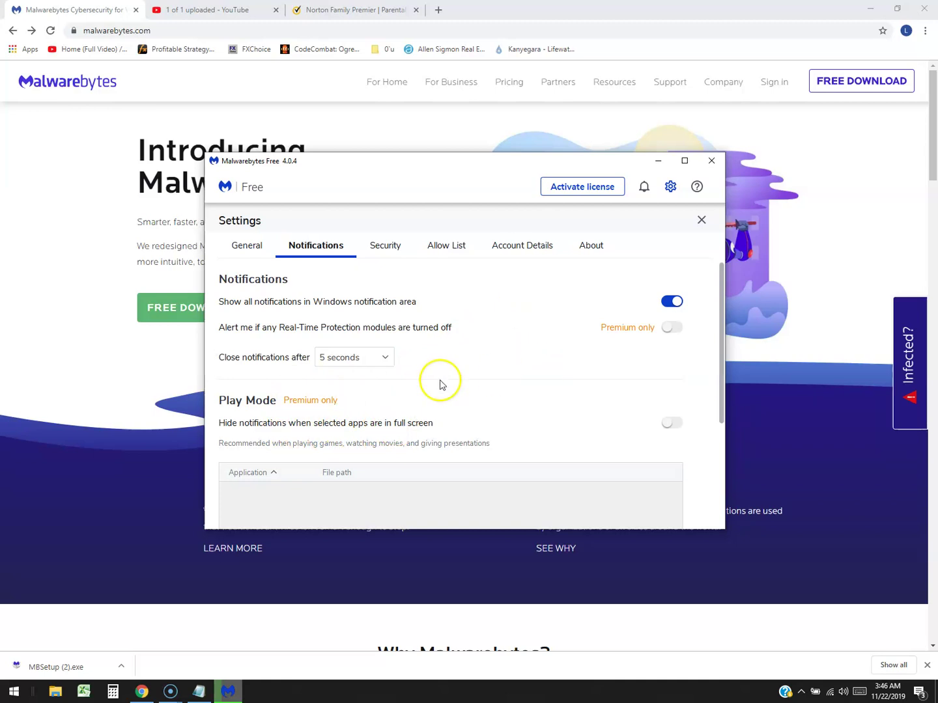
{"action": "left_click", "coordinate": [383, 246]}
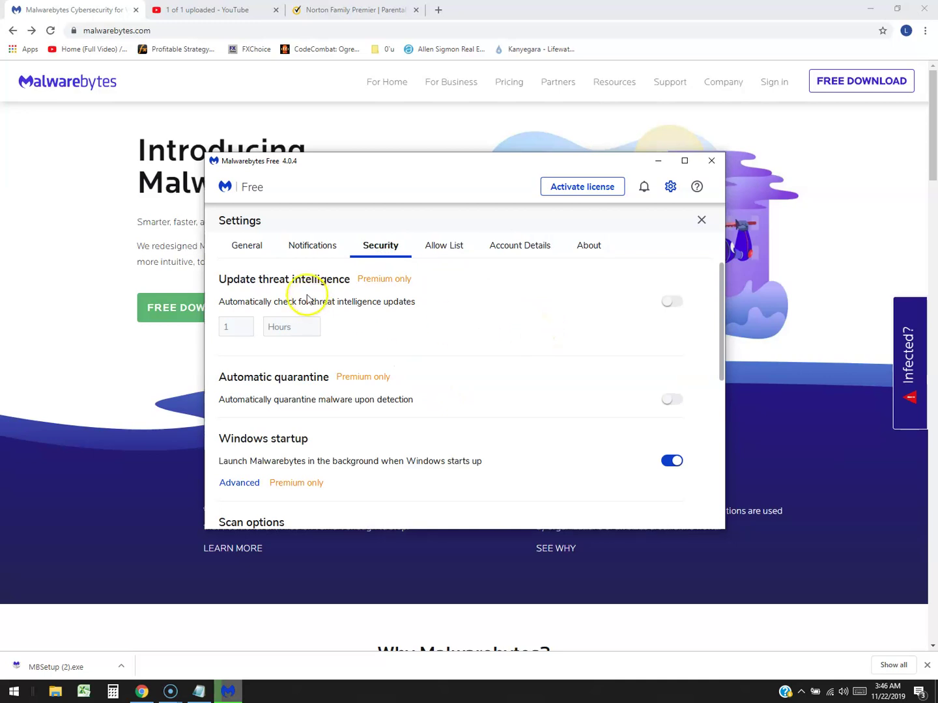
Step: Scroll through the Security tab's scan options
{"action": "left_click", "coordinate": [327, 281]}
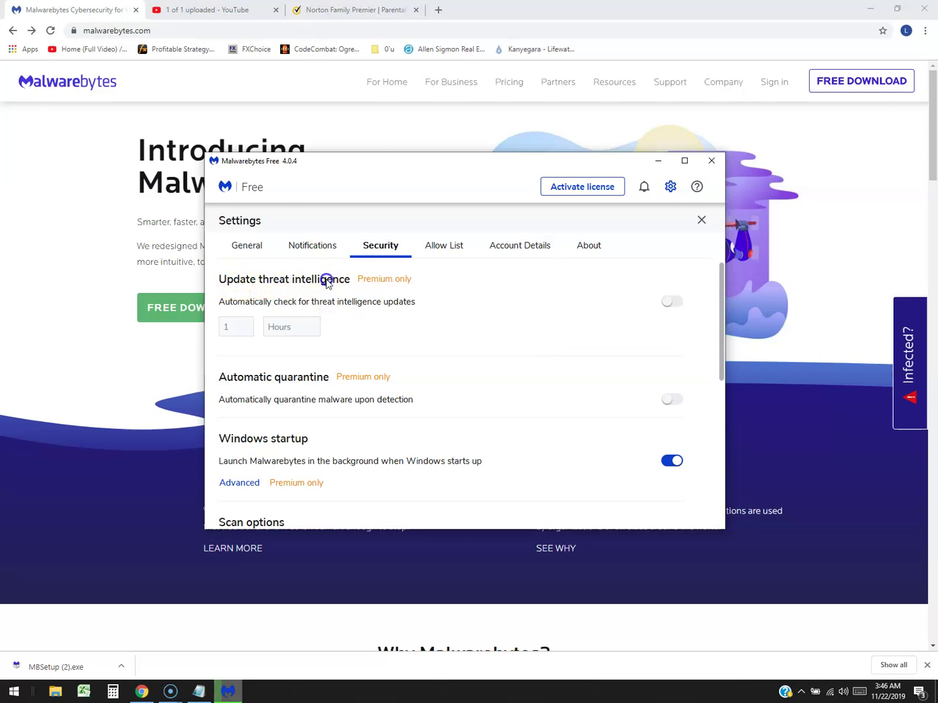
{"action": "scroll", "coordinate": [456, 322], "scroll_direction": "down", "scroll_amount": 3}
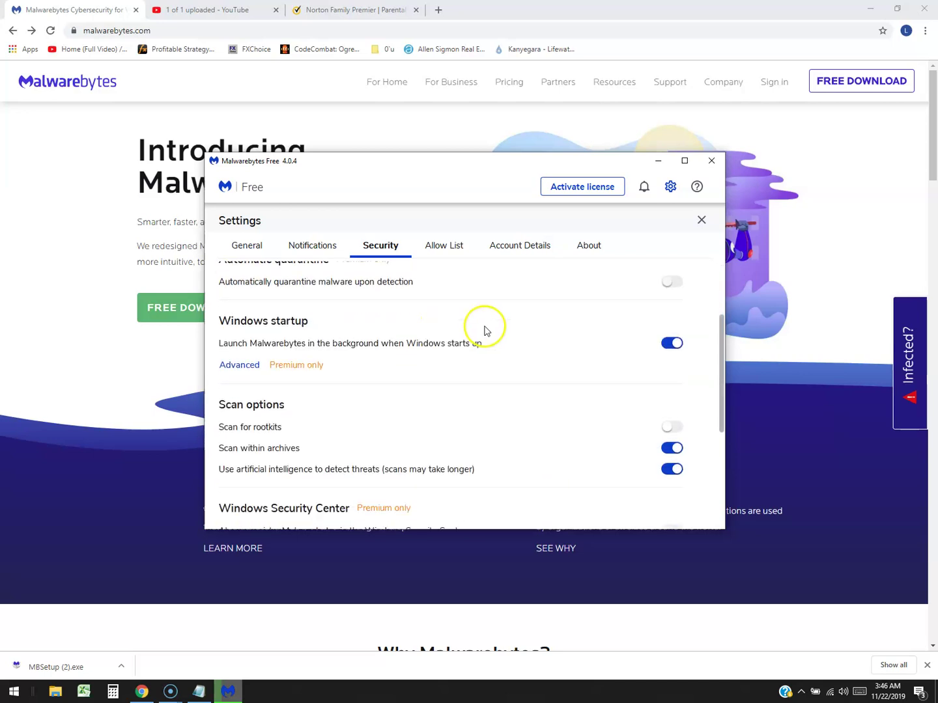
{"action": "scroll", "coordinate": [484, 326], "scroll_direction": "up", "scroll_amount": 2}
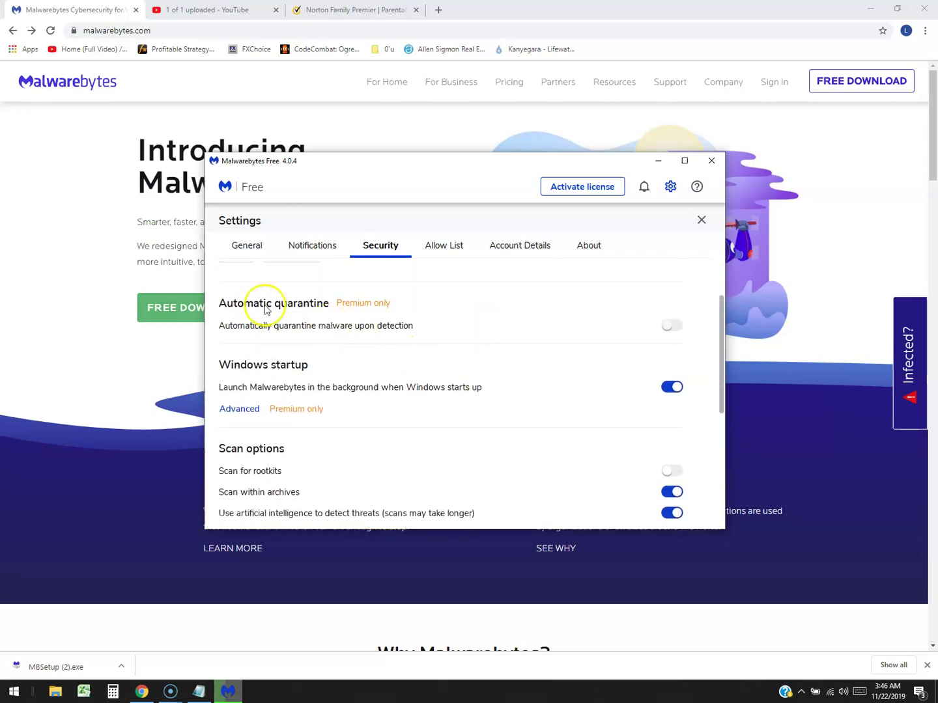
{"action": "scroll", "coordinate": [310, 360], "scroll_direction": "down", "scroll_amount": 3}
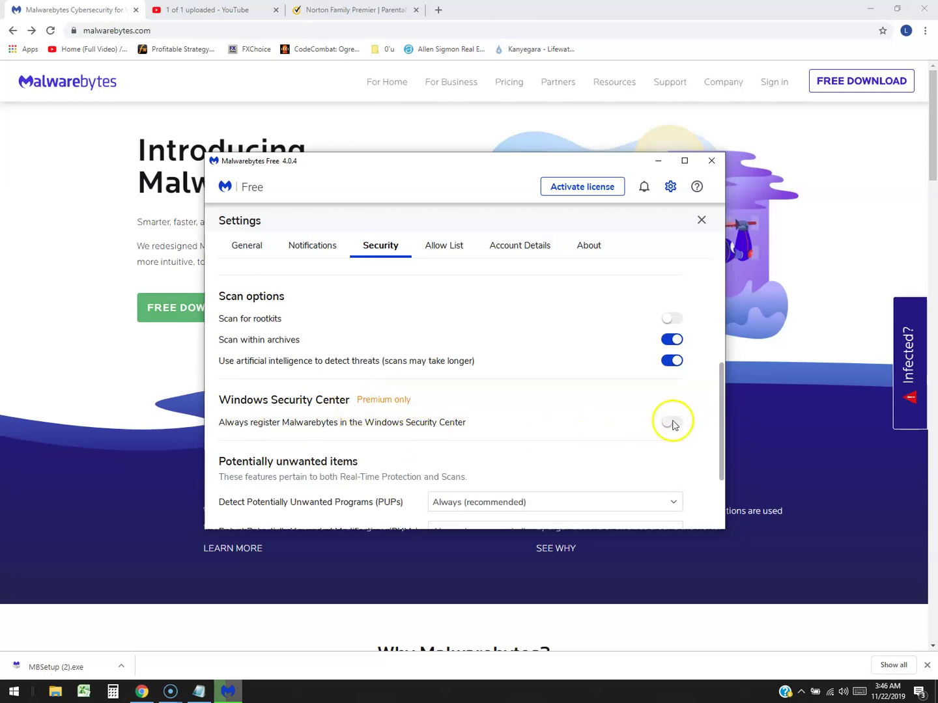
{"action": "scroll", "coordinate": [454, 506], "scroll_direction": "down", "scroll_amount": 3}
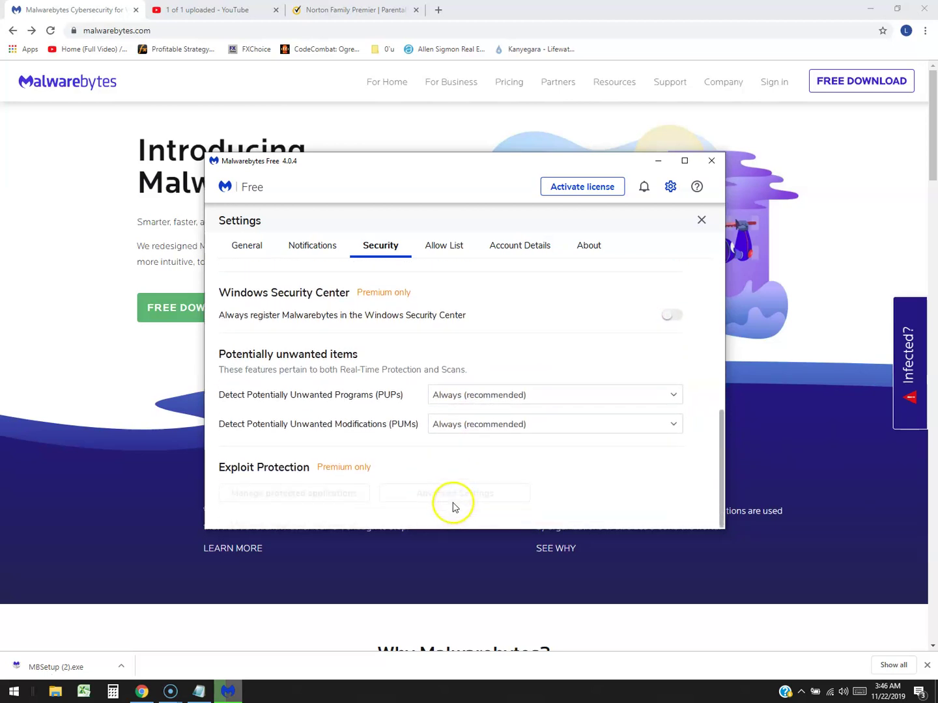
Step: View the Allow List and Account Details tabs, then close Settings
{"action": "left_click", "coordinate": [456, 247]}
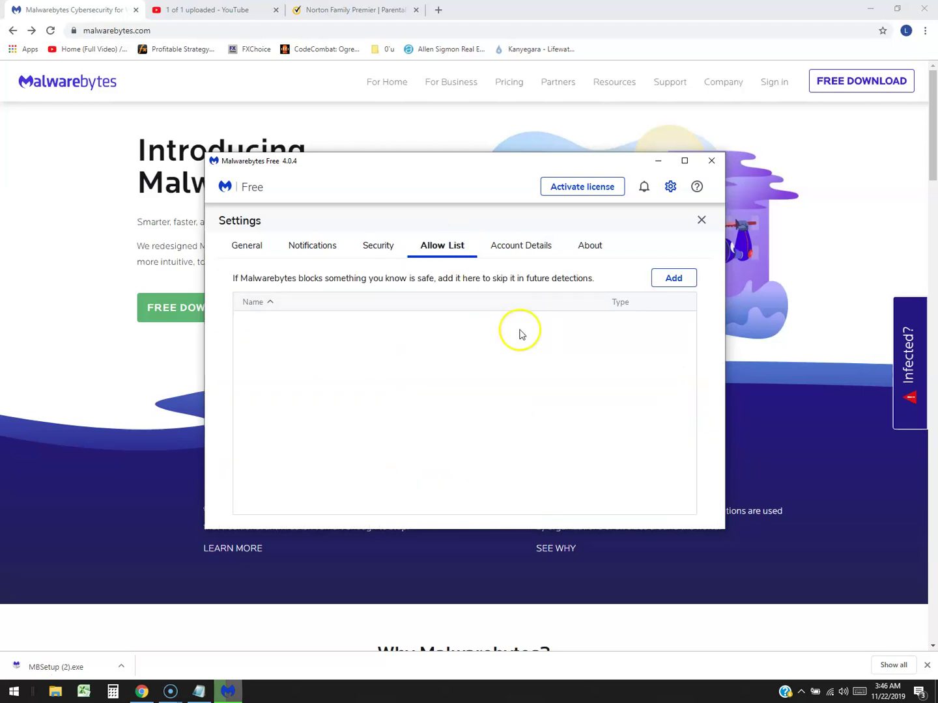
{"action": "left_click", "coordinate": [526, 245]}
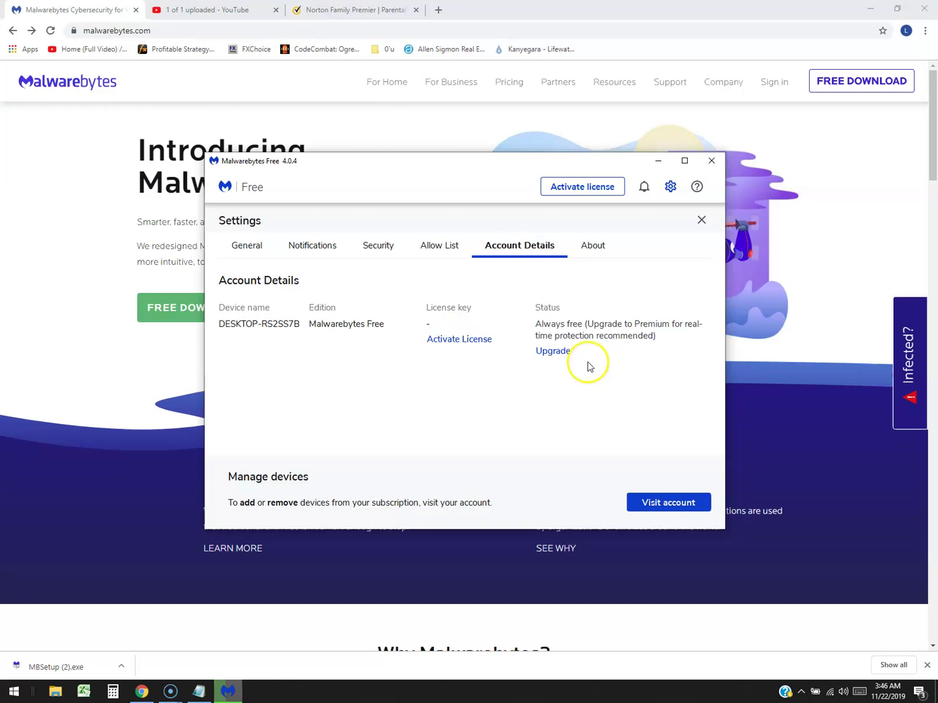
{"action": "left_click", "coordinate": [701, 219]}
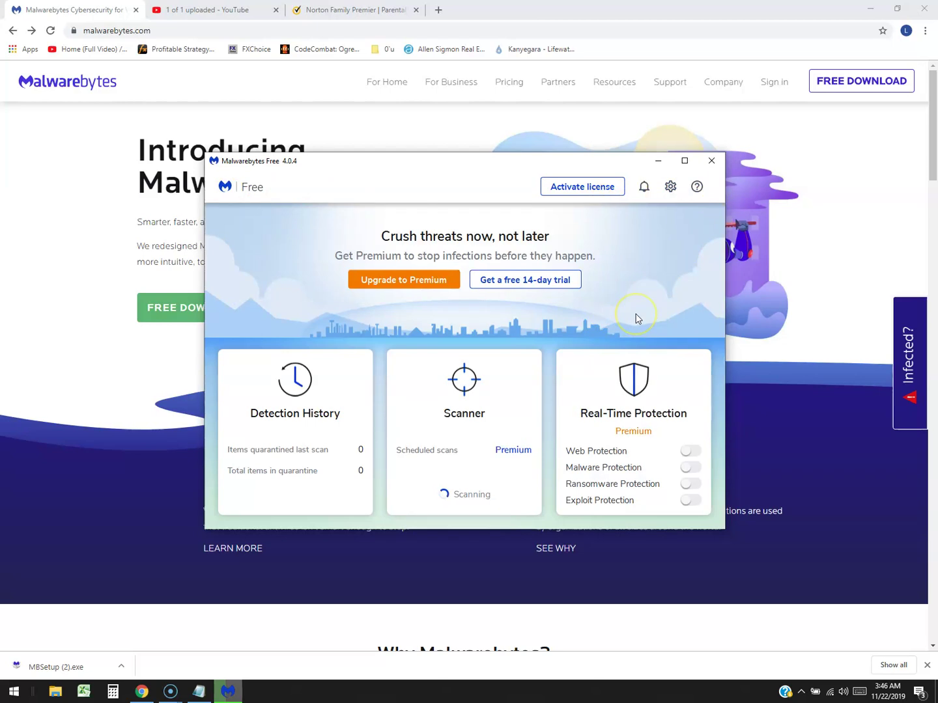
{"action": "left_click", "coordinate": [311, 425]}
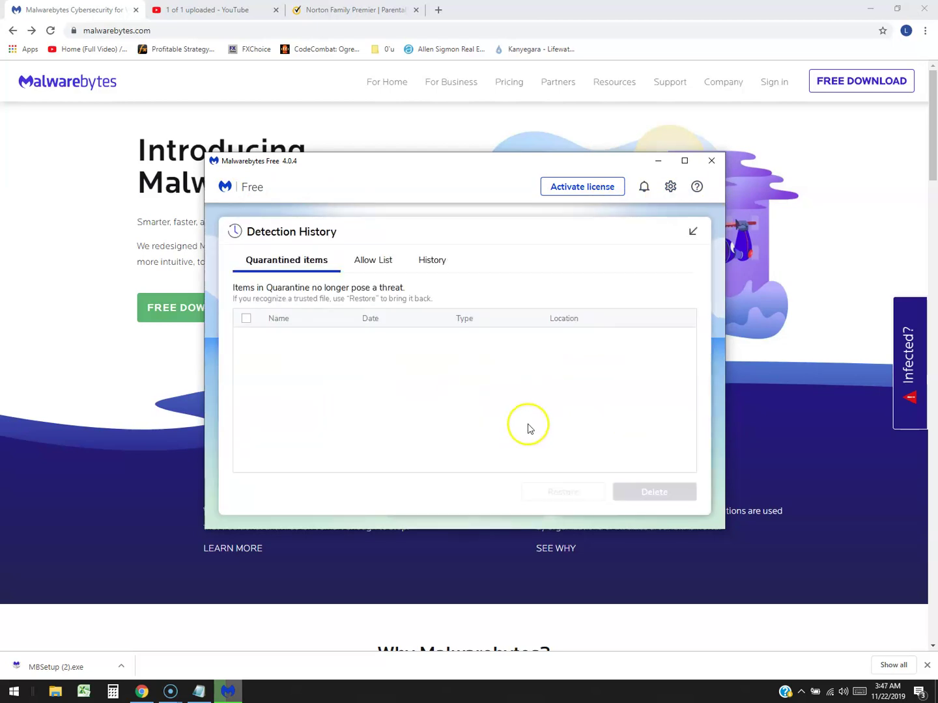
{"action": "left_click", "coordinate": [695, 233]}
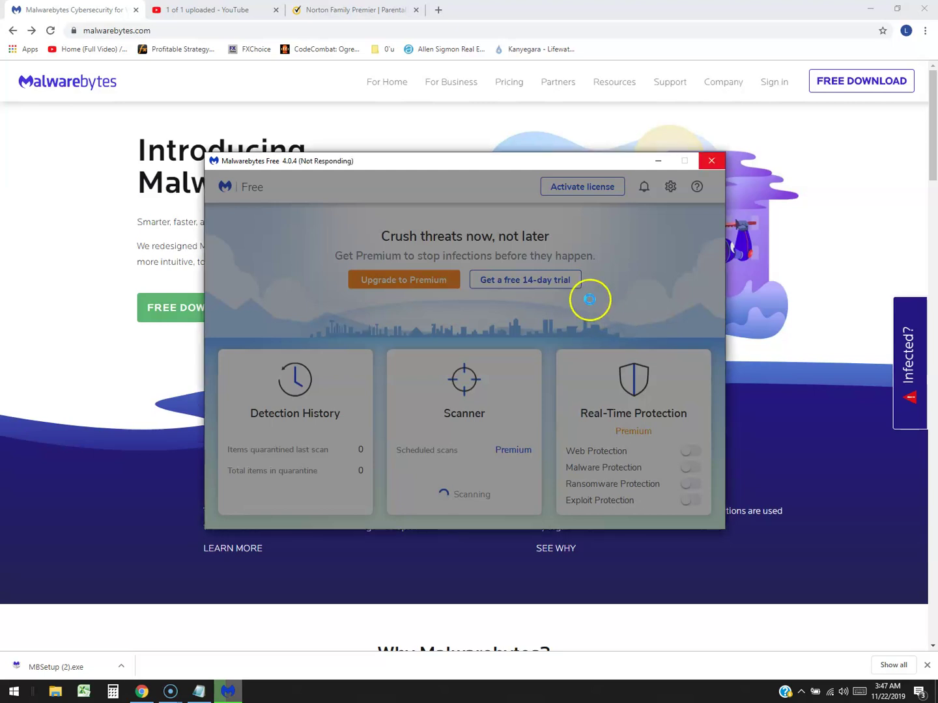
Step: Shift the frozen Malwarebytes window and bring the browser's pricing page to the front
{"action": "mouse_move", "coordinate": [561, 164]}
{"action": "left_mouse_down"}
{"action": "mouse_move", "coordinate": [514, 350]}
{"action": "mouse_move", "coordinate": [567, 229]}
{"action": "mouse_move", "coordinate": [556, 167]}
{"action": "left_mouse_up"}
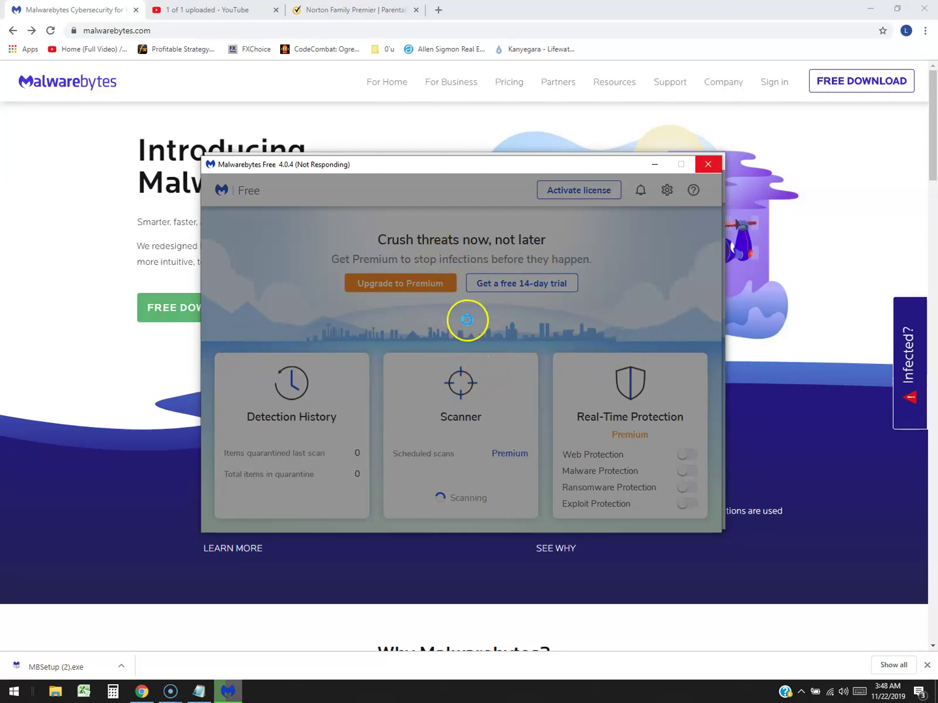
{"action": "left_click", "coordinate": [85, 282]}
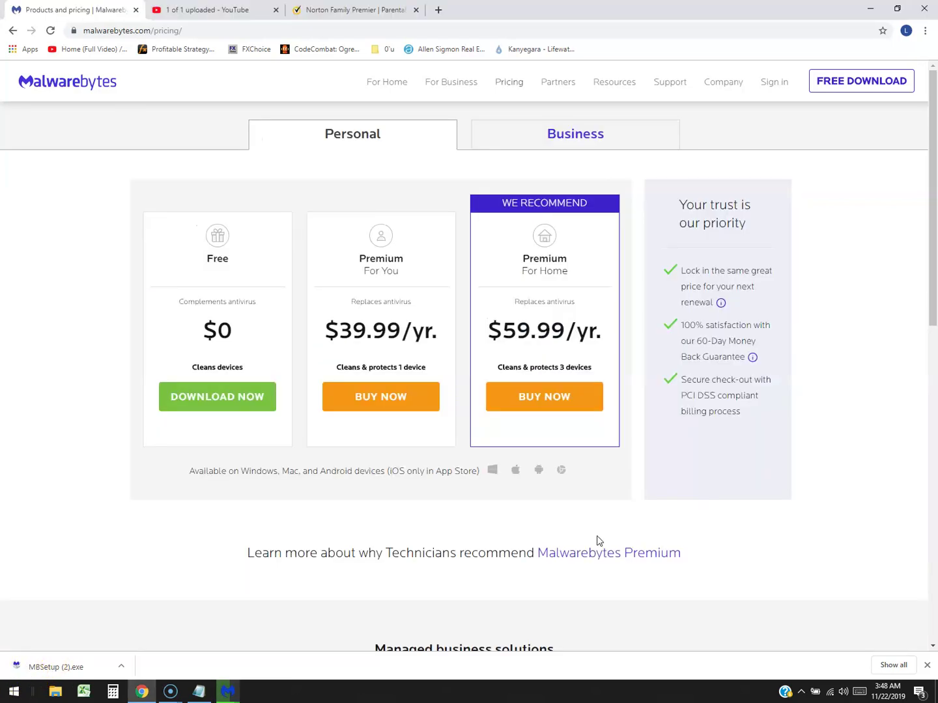
{"action": "left_click", "coordinate": [443, 546]}
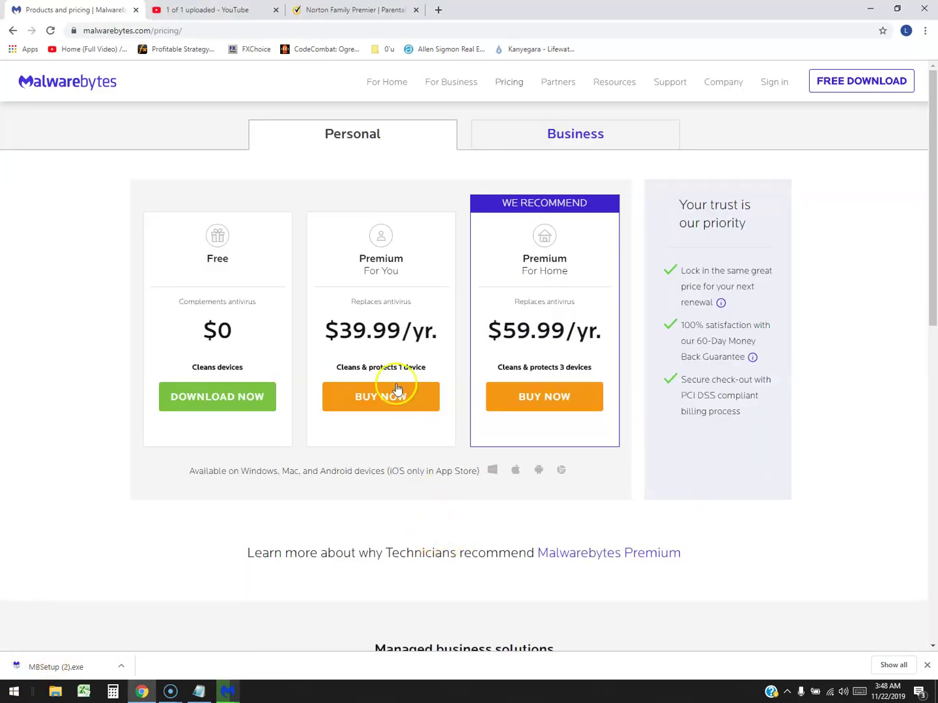